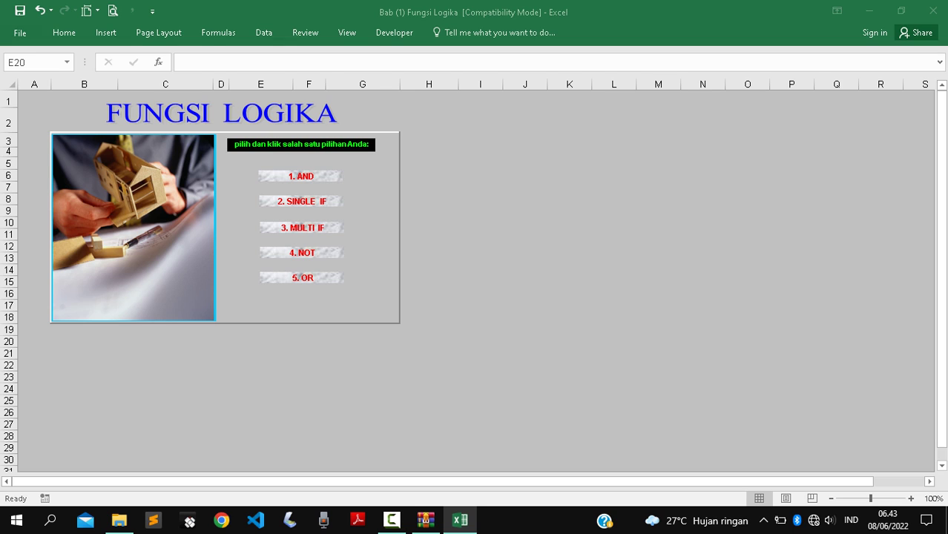
Open the NOT function exercise and go to the first HASIL cell.
click(301, 253)
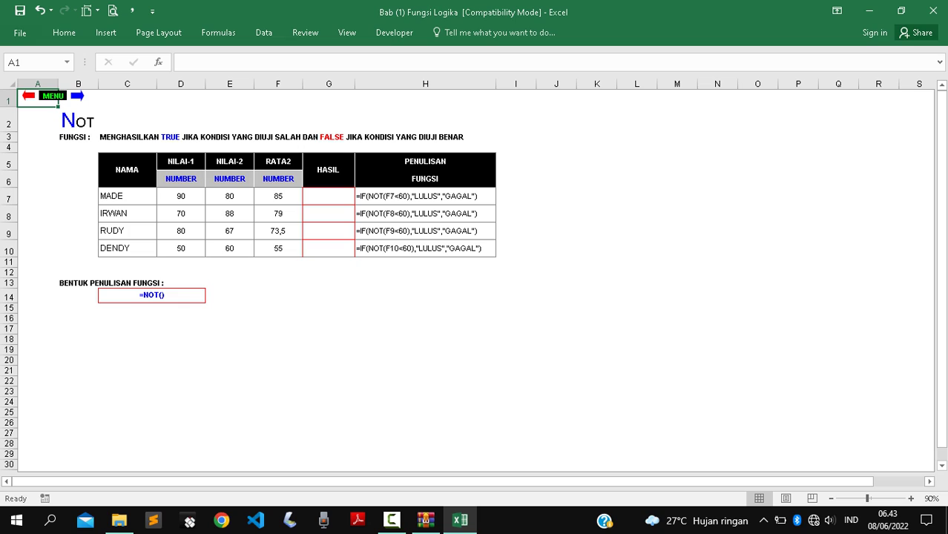
click(328, 196)
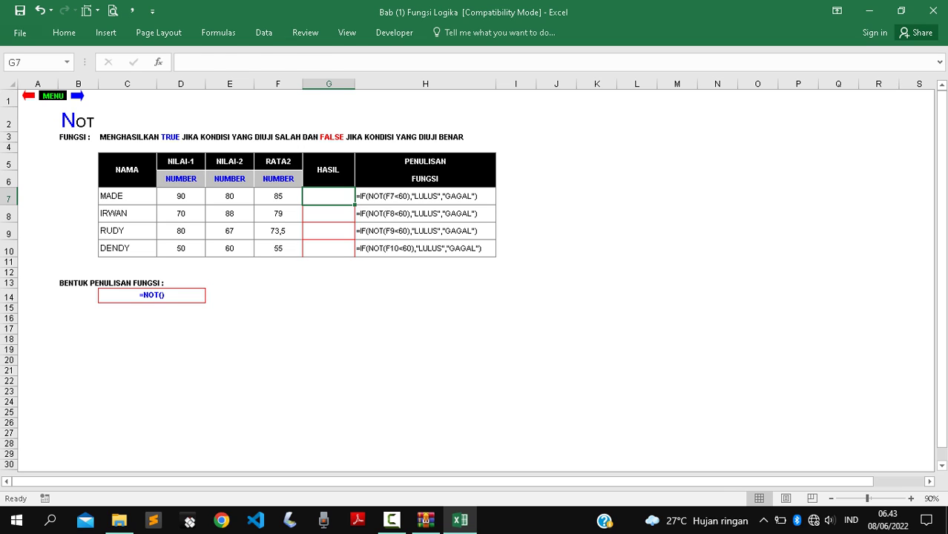
drag(425, 213, 425, 272)
click(328, 196)
click(328, 231)
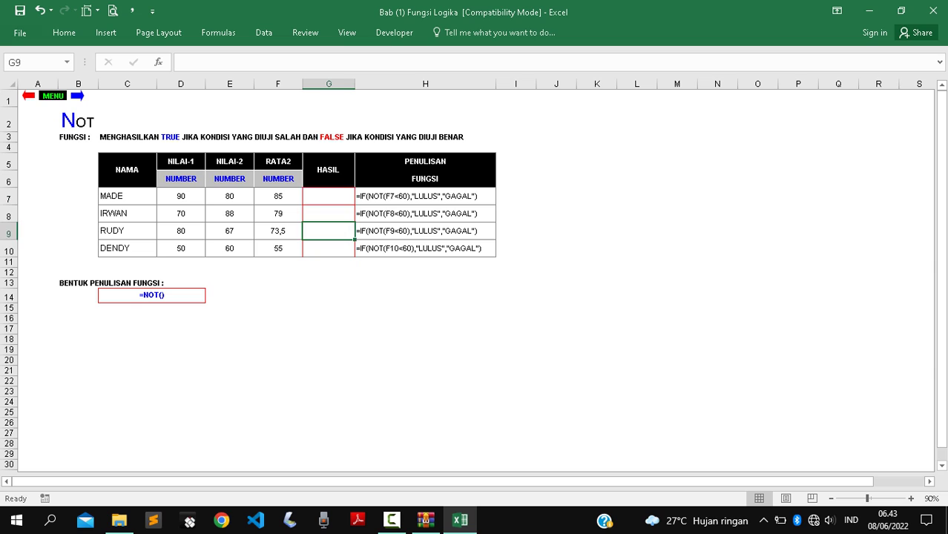
click(327, 169)
click(328, 196)
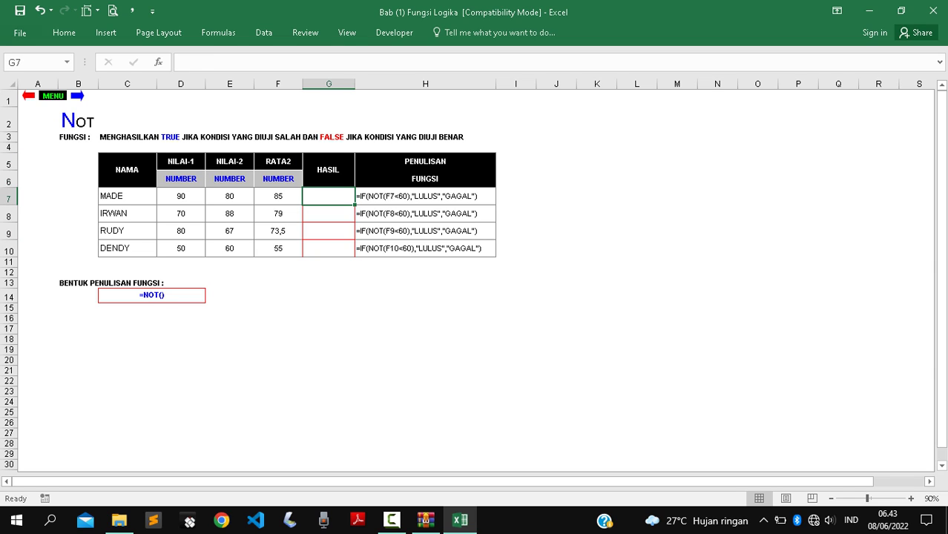
drag(127, 170, 425, 248)
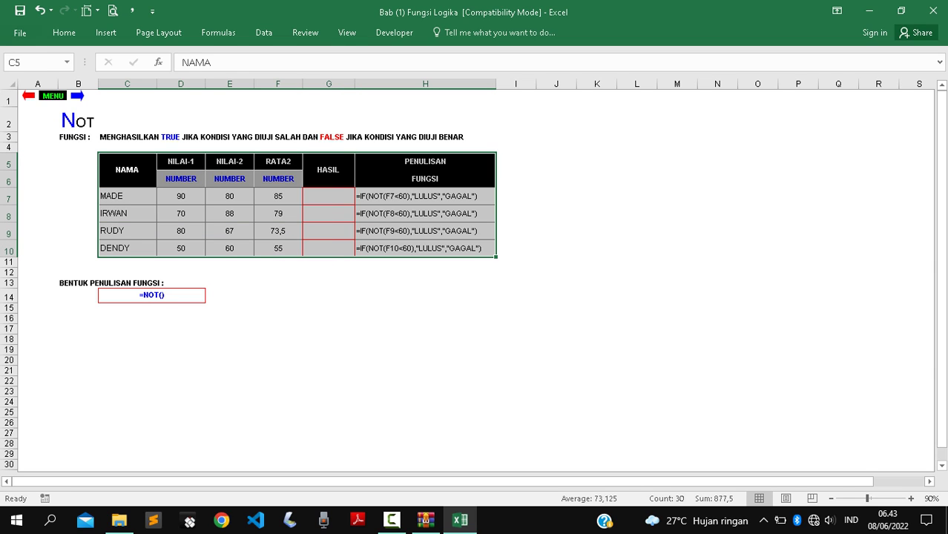
drag(127, 170, 425, 248)
Start the formula =if(not(F7<60 in cell G7, referencing the RATA2 value in the same row.
click(327, 196)
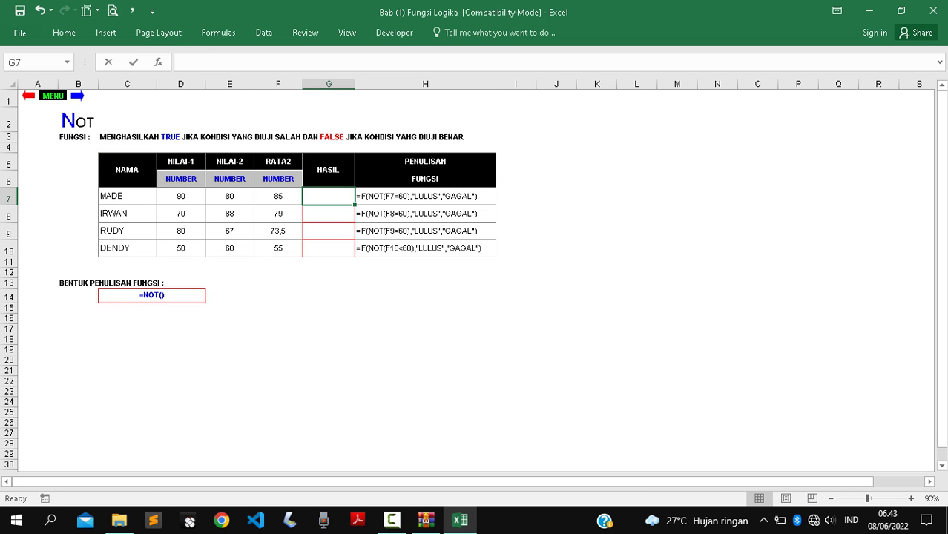
text(=)
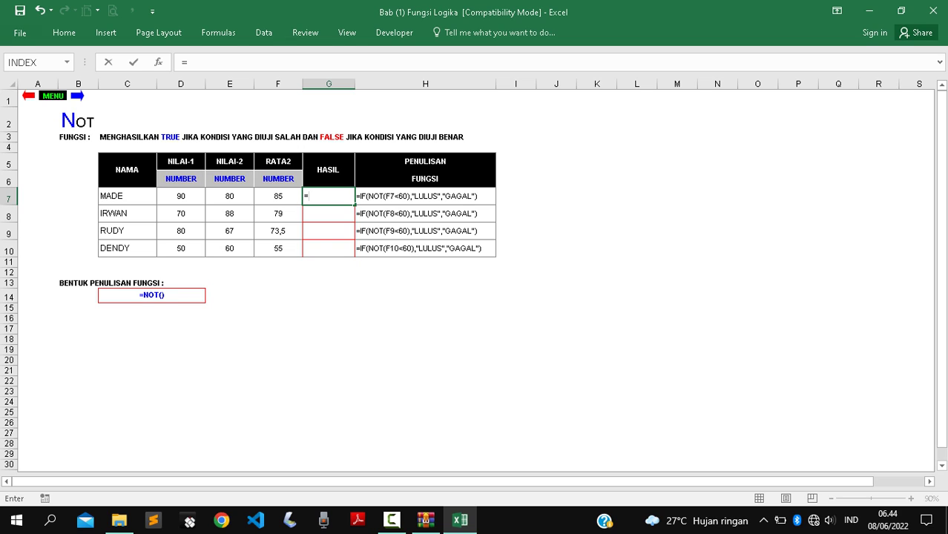
text(if()
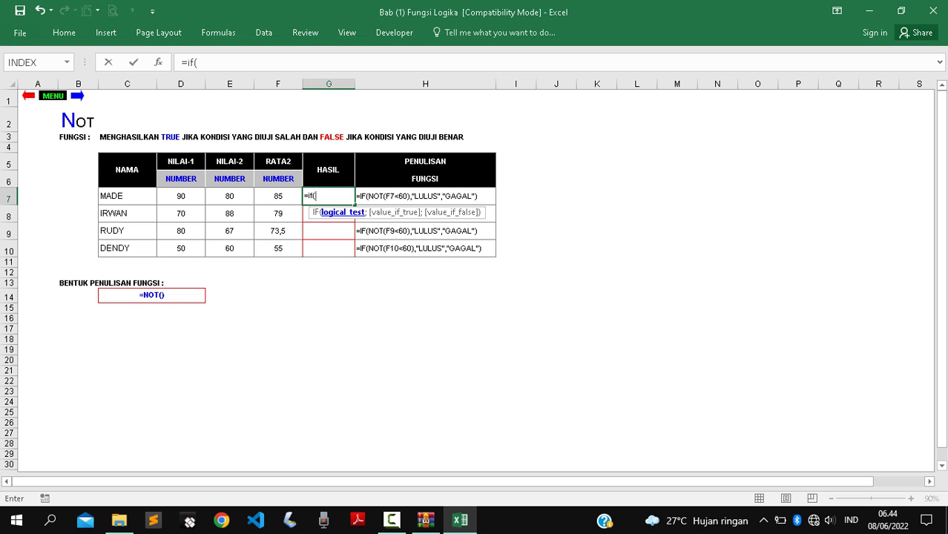
text(not()
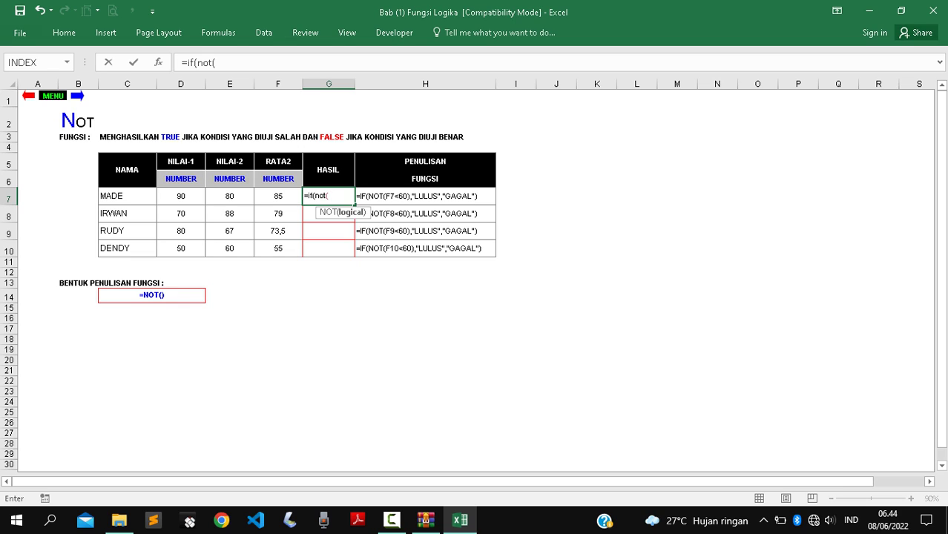
click(277, 195)
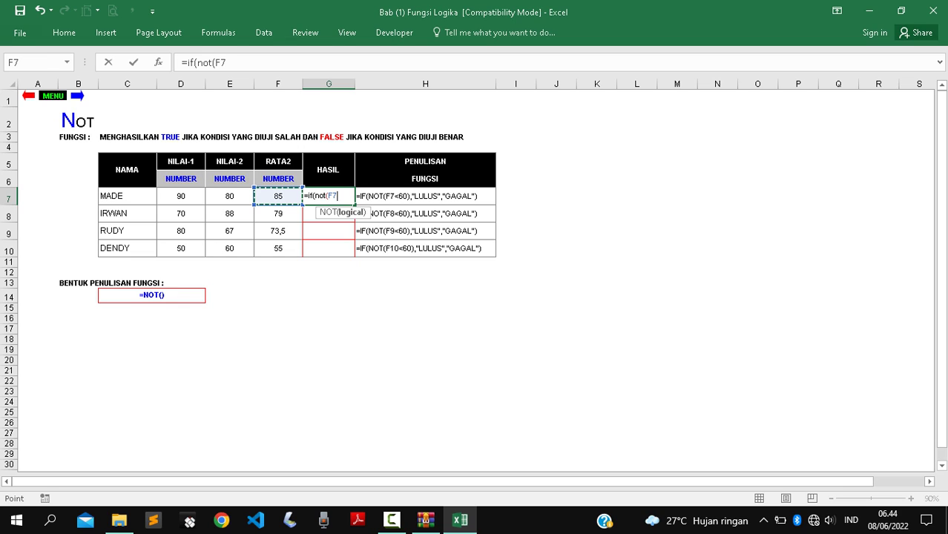
text(<60)
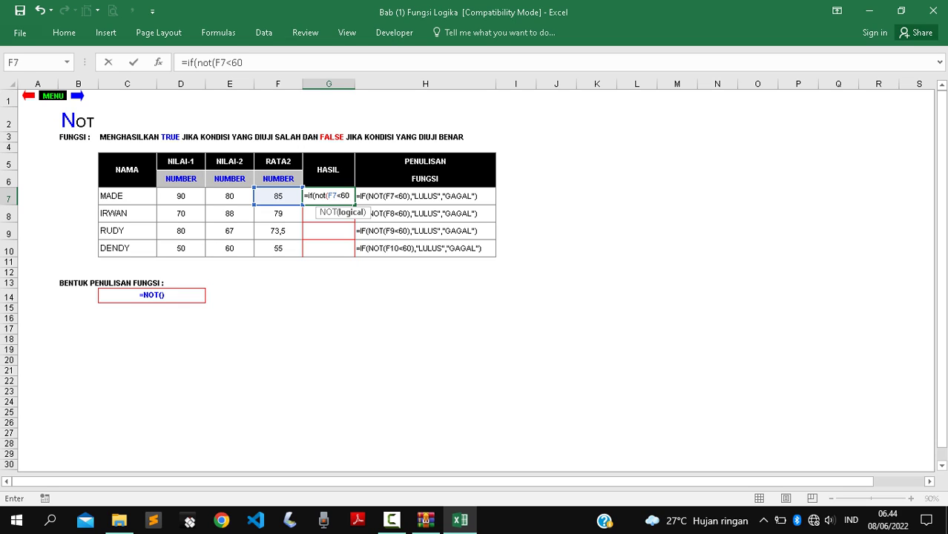
Add "lulus" and "gagal" as the two results in the G7 formula, separated by semicolons, and try to enter it.
text(')
key(BackSpace)
text(;")
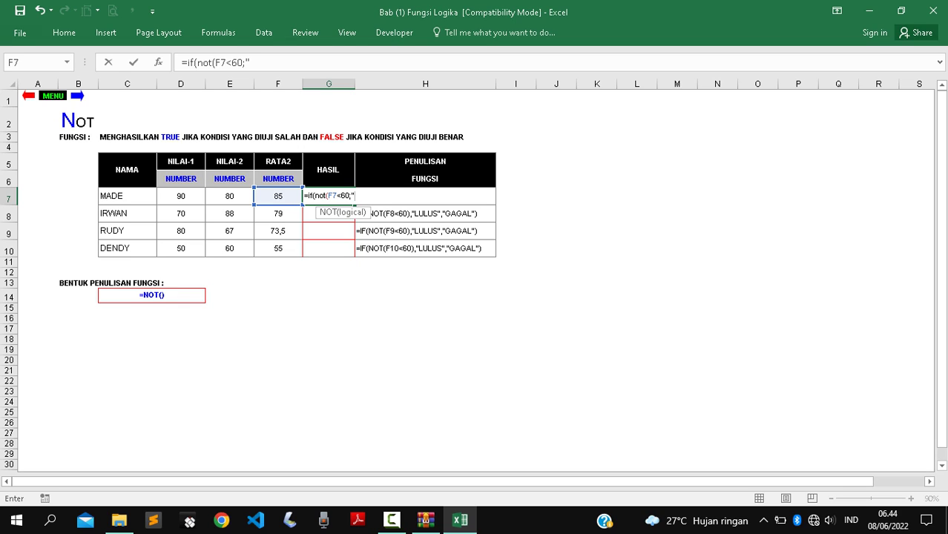
text(l)
text(ulus";")
text(ag)
key(BackSpace)
key(BackSpace)
text(gaga')
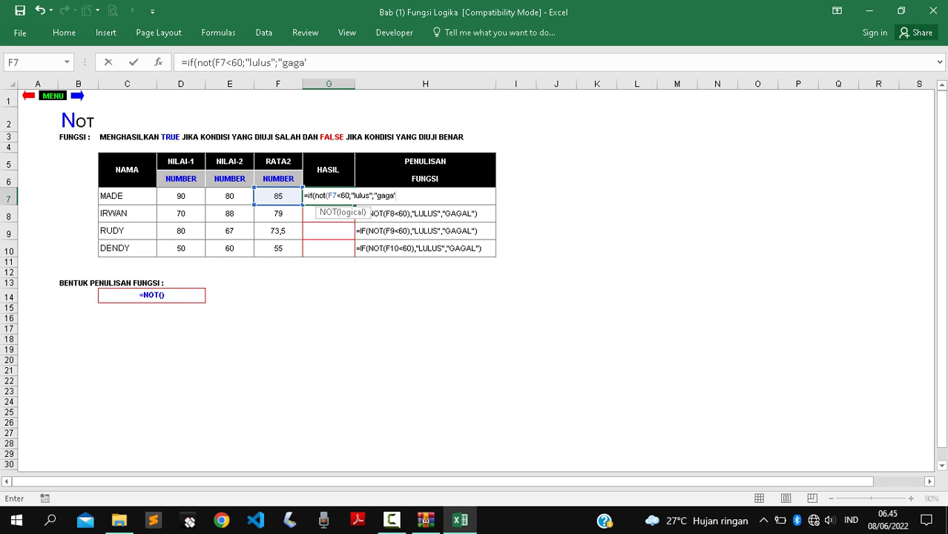
key(BackSpace)
text(l")
key(Return)
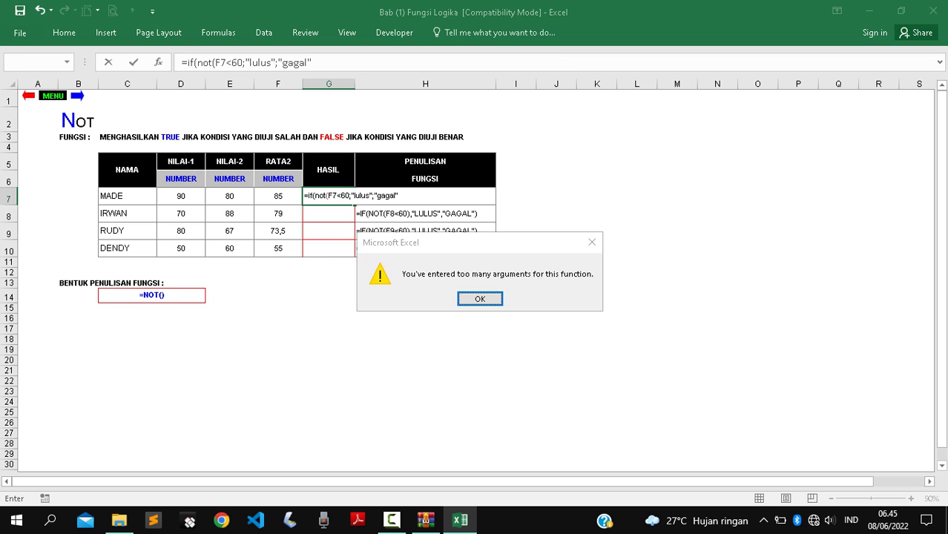
key(Return)
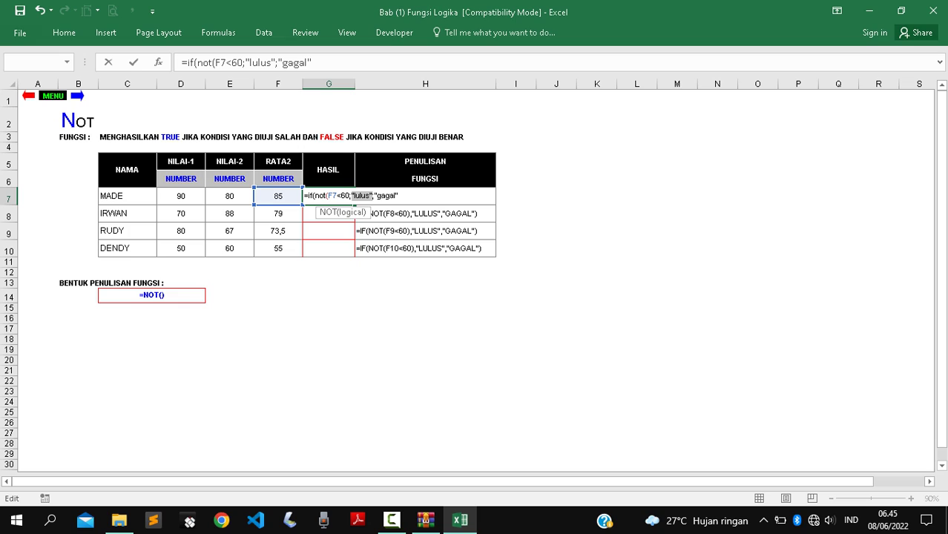
Capitalise the two result texts in the G7 formula to "Lulus" and "Gagal" and try to enter it again.
key(Right)
key(Right)
key(Right)
key(Delete)
text(G)
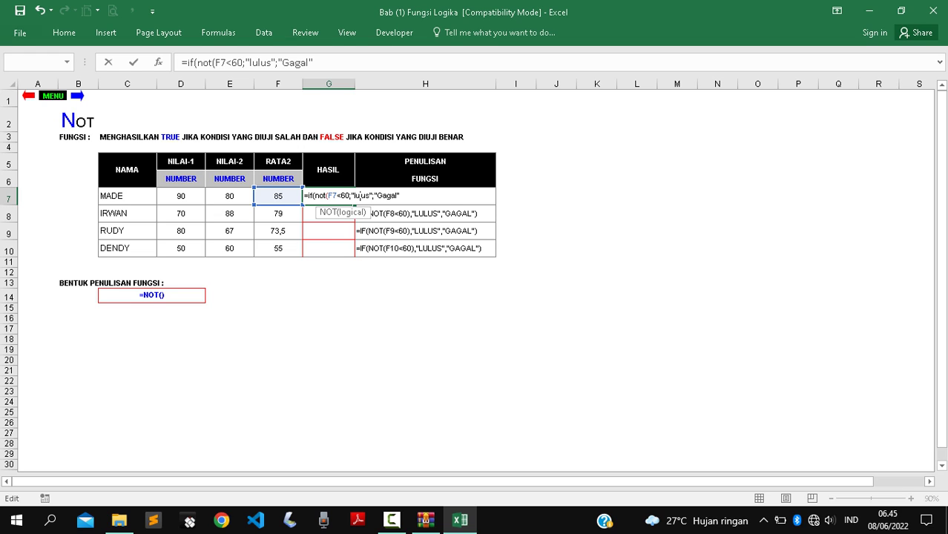
key(Delete)
text(L)
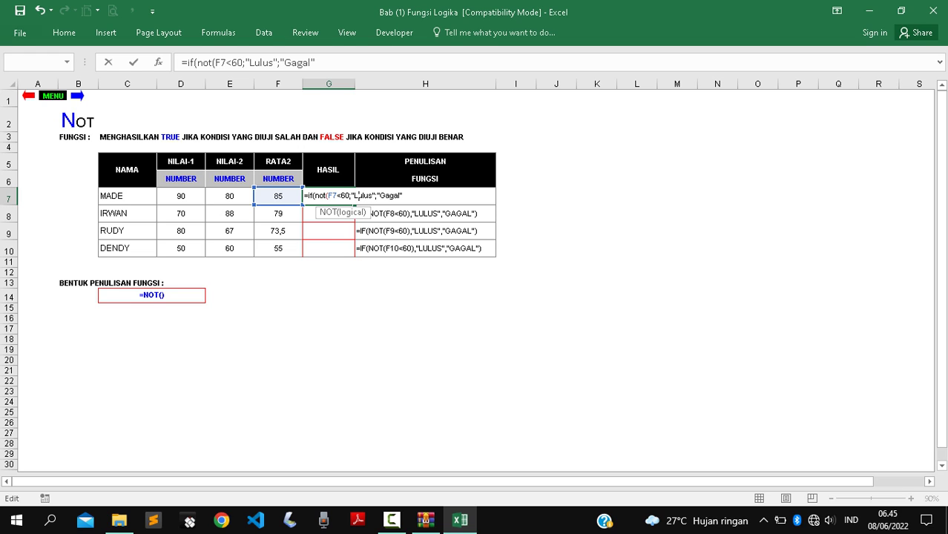
key(Return)
key(Return)
Add a closing parenthesis at the end of the G7 formula and try to enter it.
key(Right)
key(Right)
key(Right)
key(Right)
key(Right)
key(Right)
key(Right)
key(Right)
text())
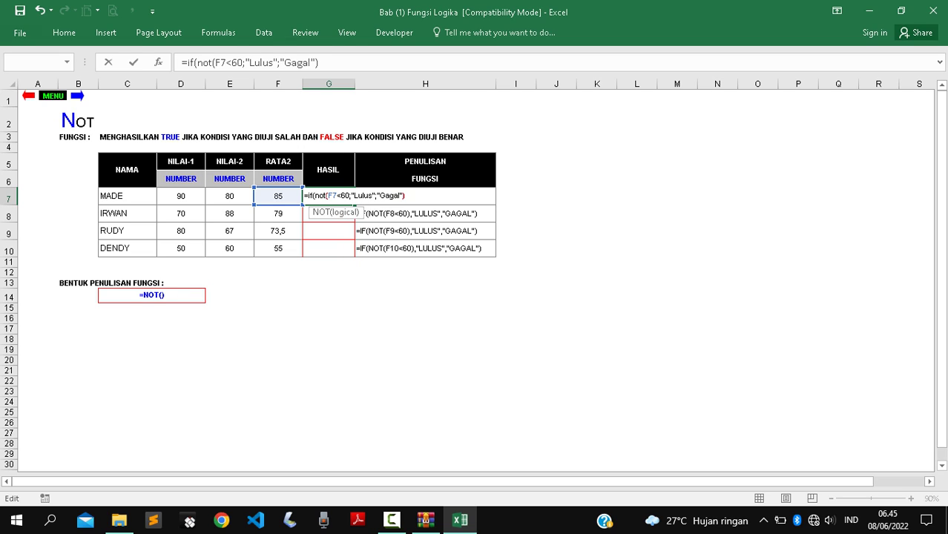
key(Return)
key(Return)
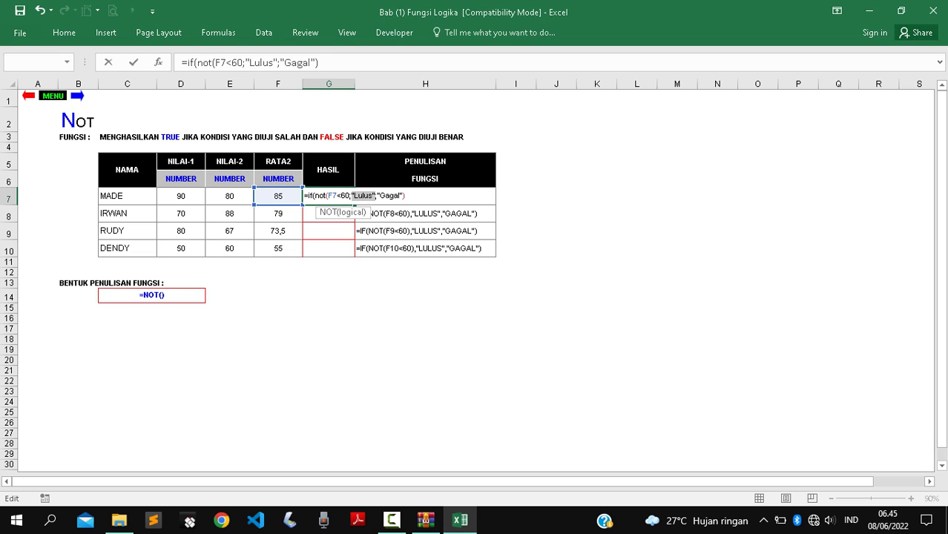
Close the NOT condition with a parenthesis after 60 in the G7 formula and enter the formula.
click(375, 195)
click(349, 195)
text())
key(Return)
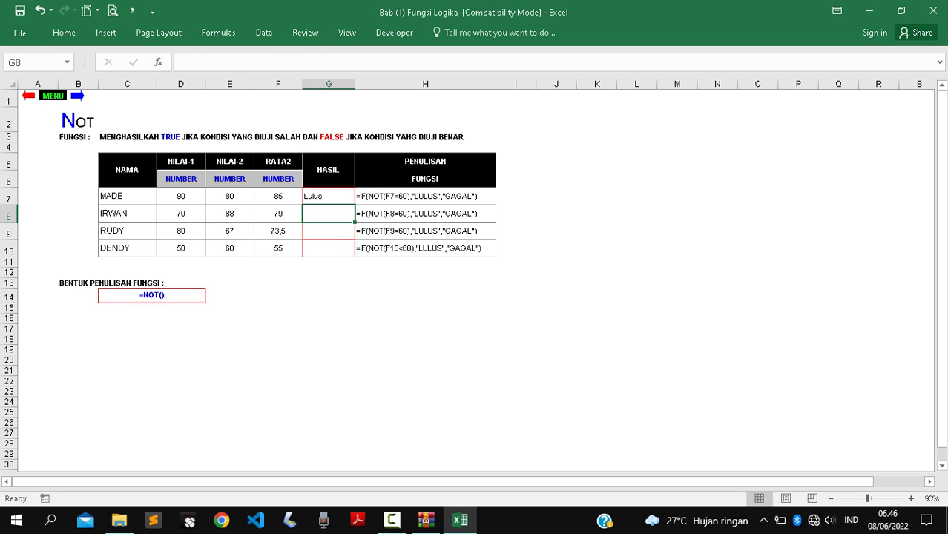
Fill the G7 formula down through G10 to complete the HASIL column.
click(328, 196)
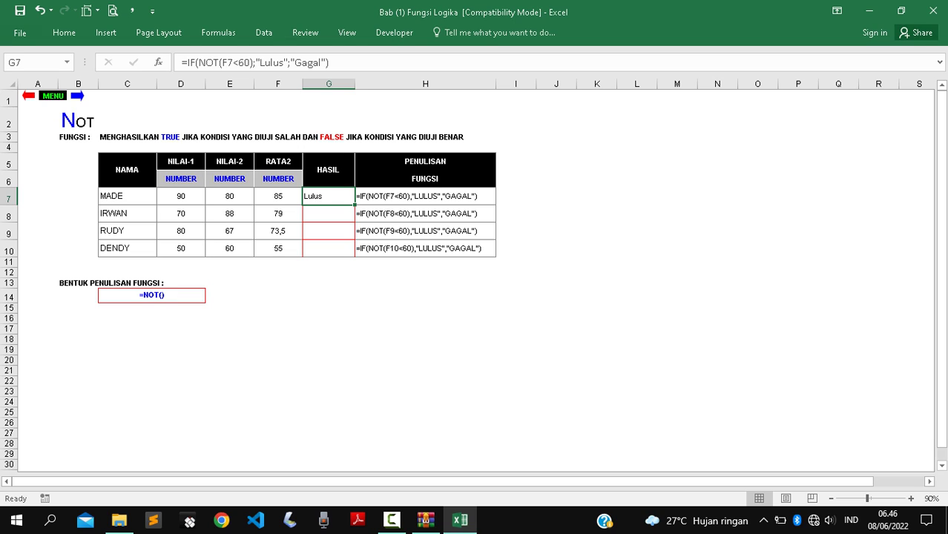
drag(354, 204, 348, 254)
key(ctrl+z)
click(327, 248)
click(328, 230)
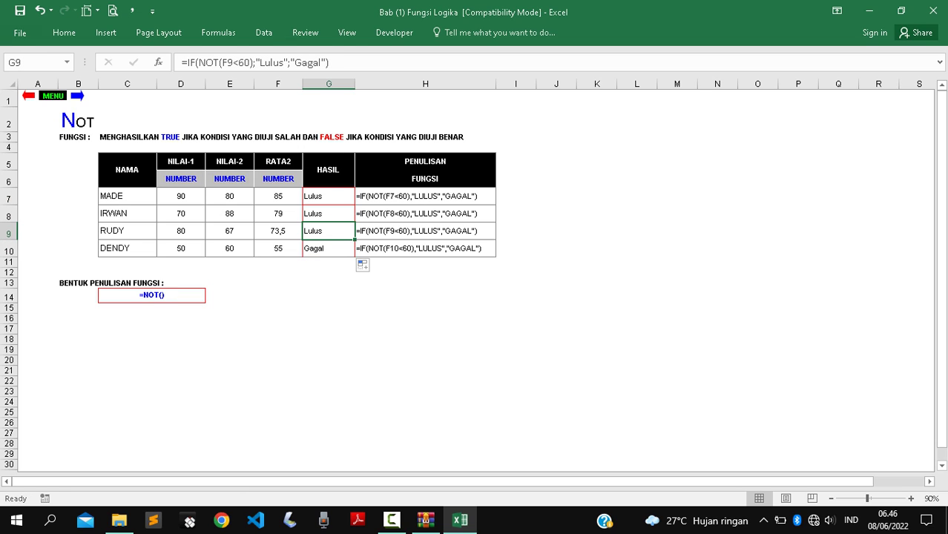
Examine the G7 formula's condition and its true and false results without changing them.
click(328, 196)
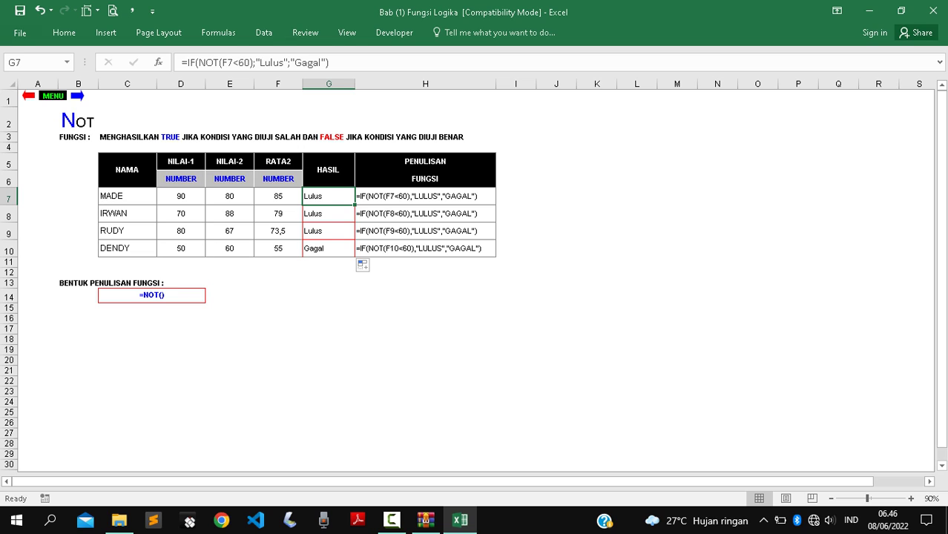
click(220, 62)
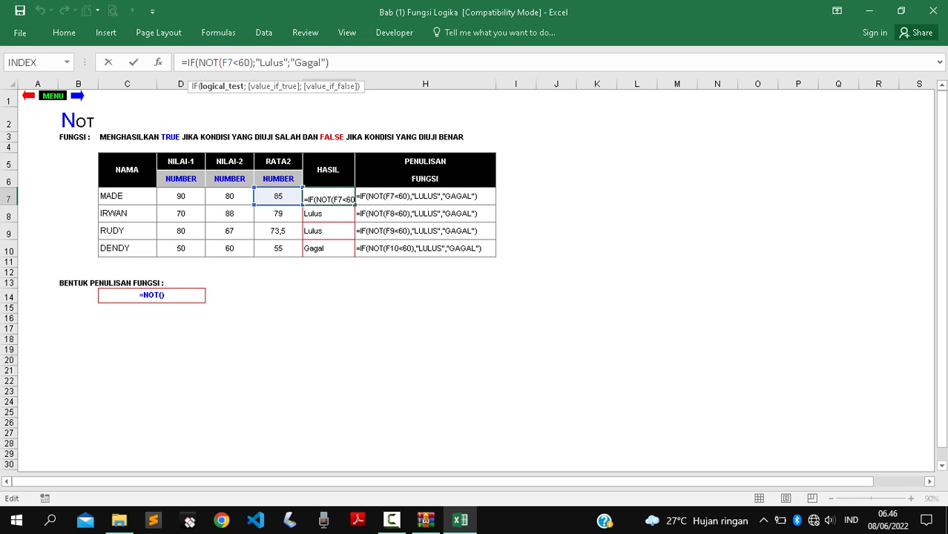
click(233, 62)
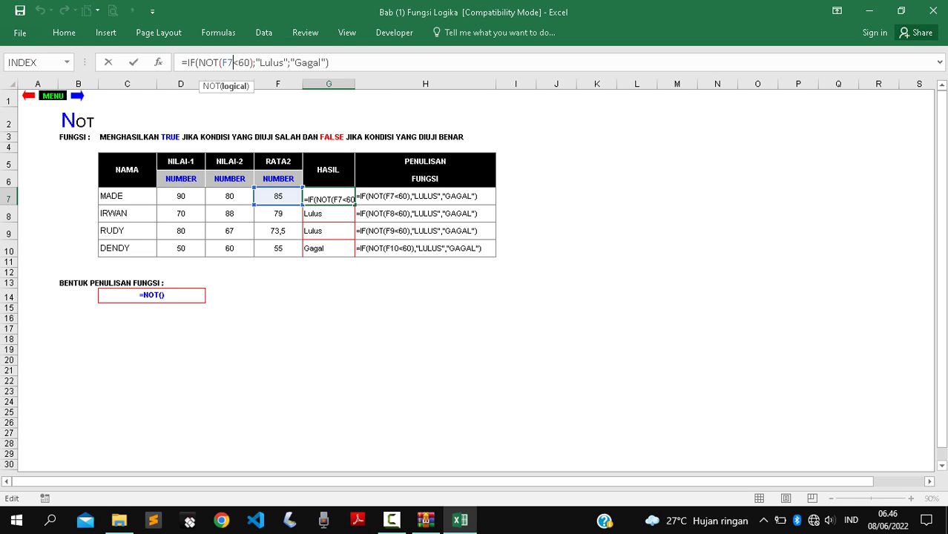
drag(256, 62, 288, 62)
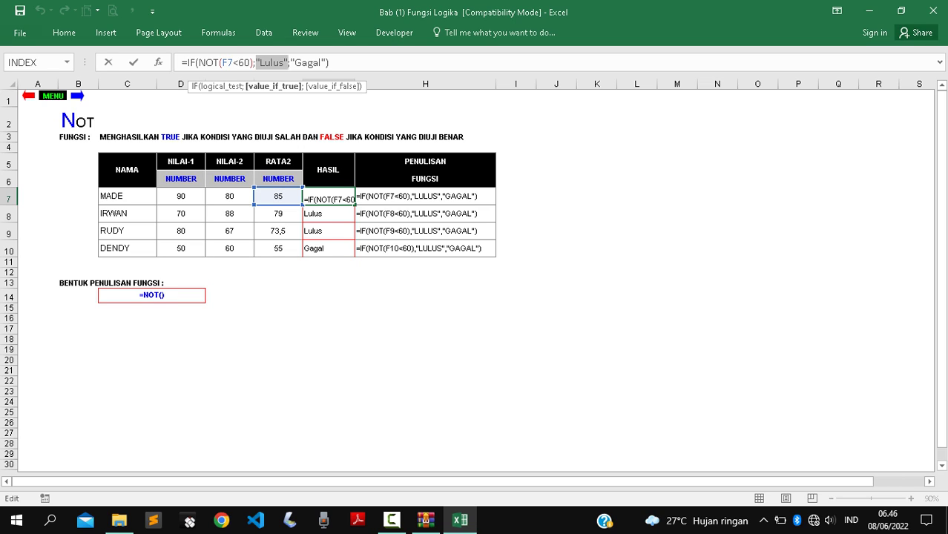
click(294, 63)
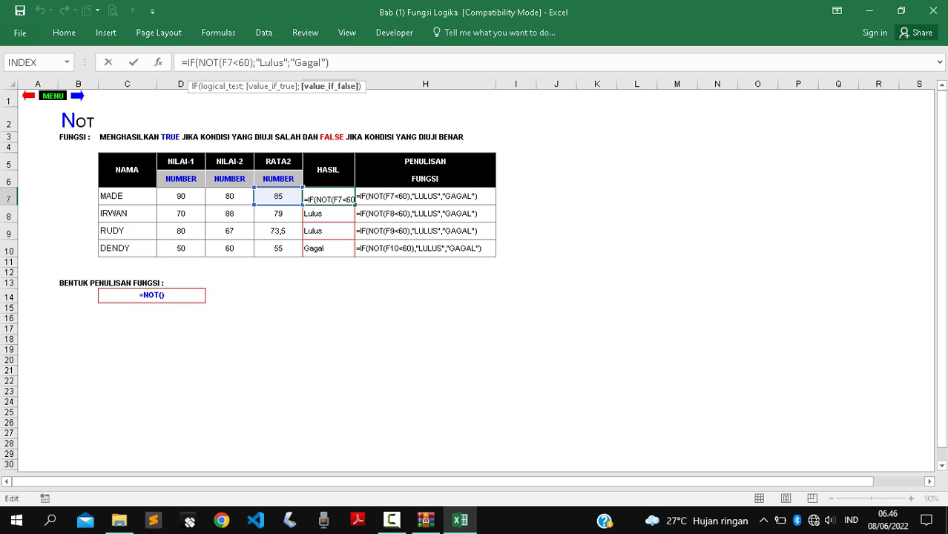
key(Return)
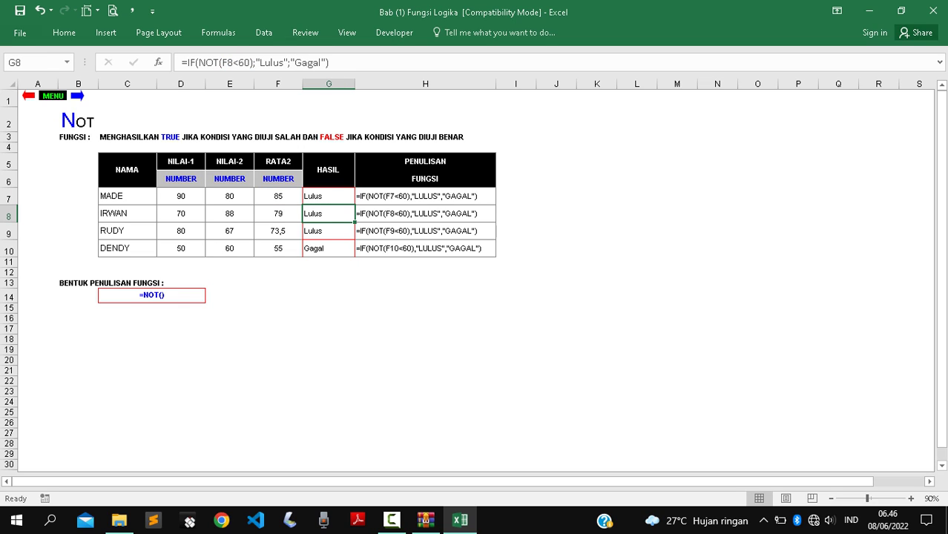
Start a comparison formula without NOT in cell I7, with the condition =if(F7<60;.
click(515, 196)
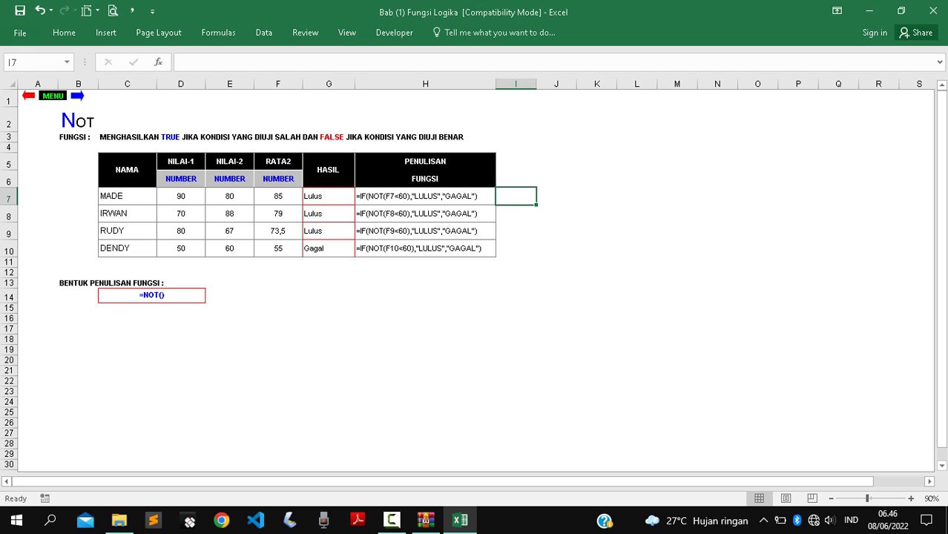
text(=)
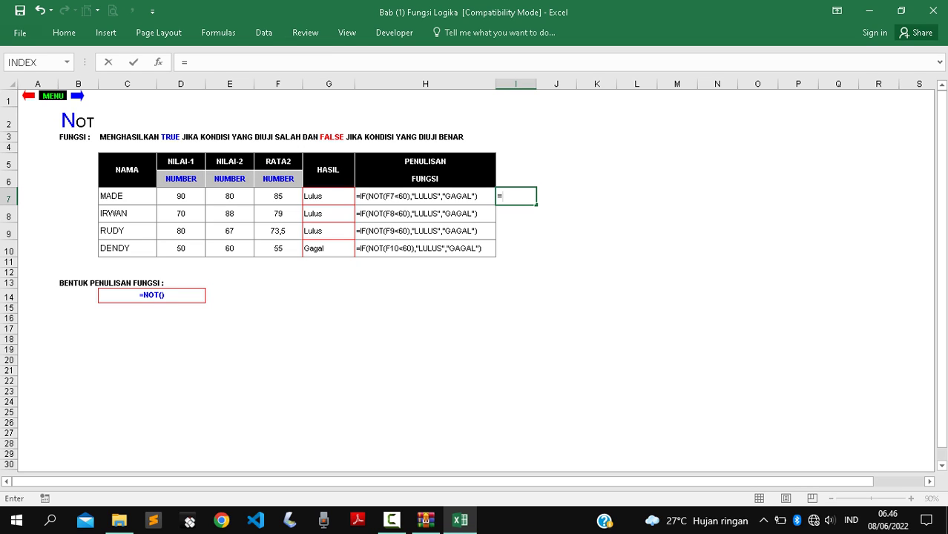
text(if()
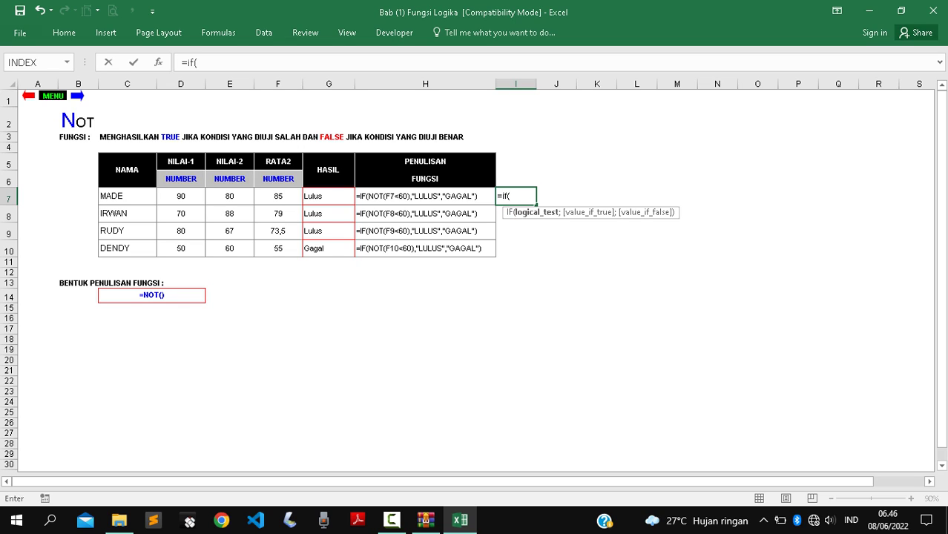
click(278, 196)
text(<)
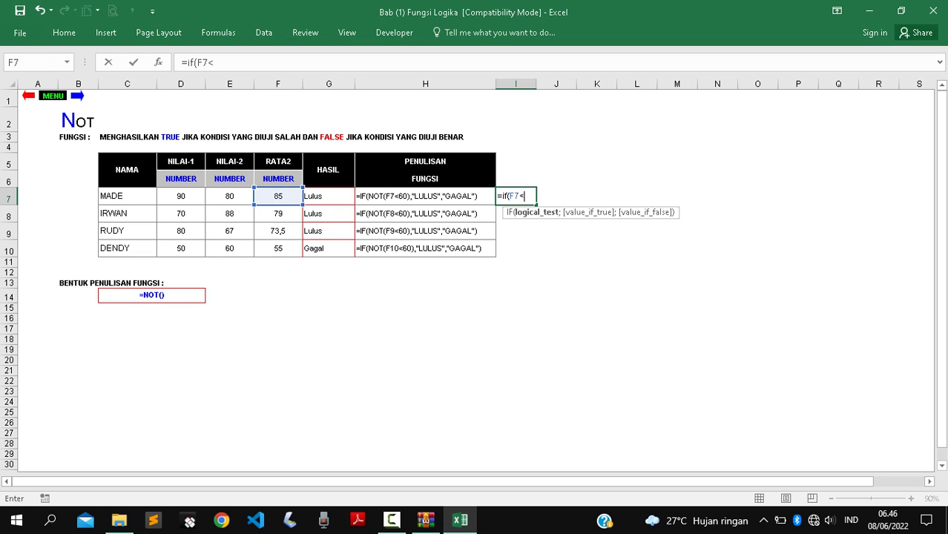
text(60")
key(BackSpace)
text())
key(BackSpace)
text(;)
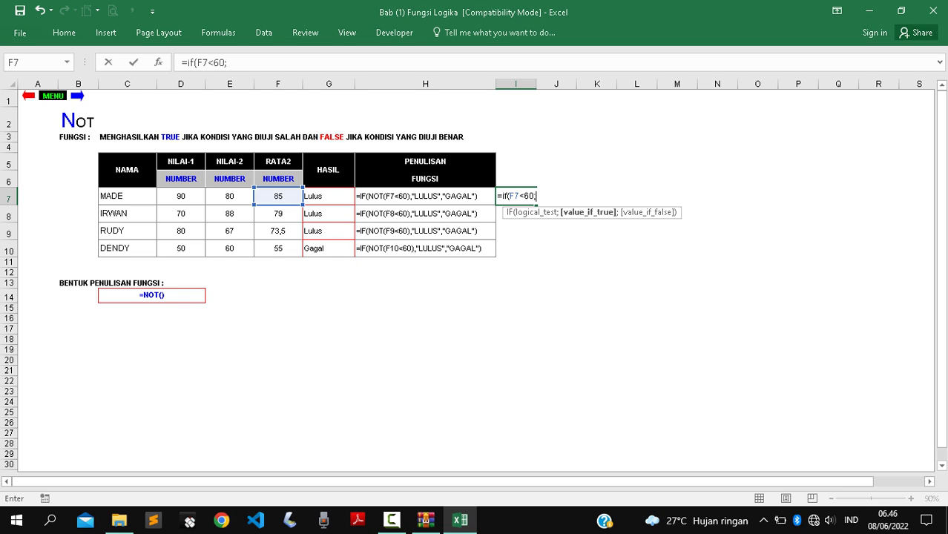
Complete the I7 formula with "Lolos" as the true result and "Gagal" as the false result, and enter it.
text(")
text(gaga)
key(BackSpace)
key(BackSpace)
key(BackSpace)
key(BackSpace)
text(Lolos";"G)
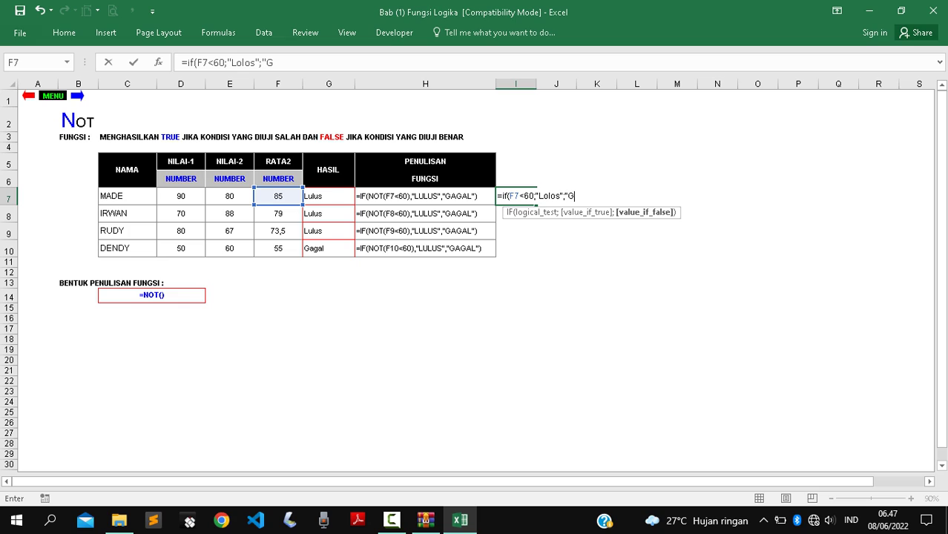
text(aga;)
text(l)
text(")
key(Return)
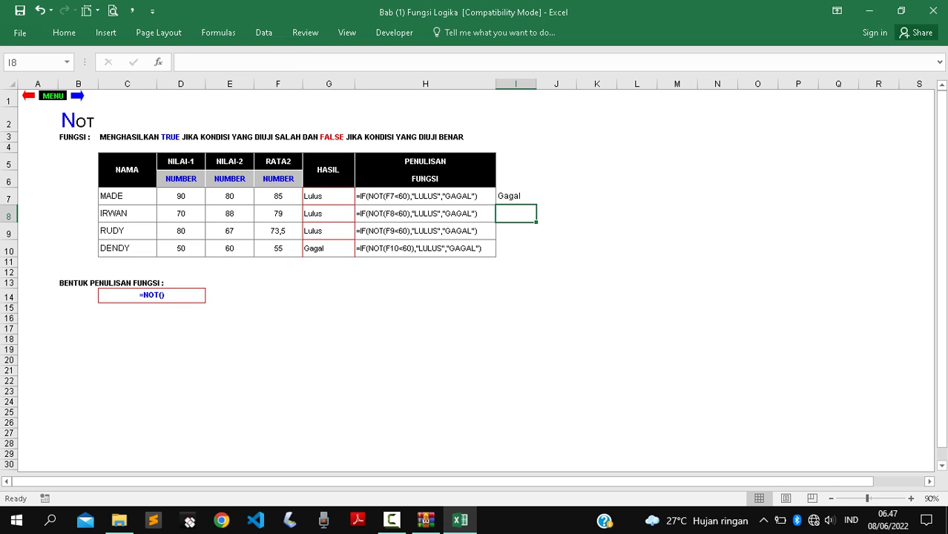
Examine the plain IF formula in I7 and its false result without changing it.
key(Up)
key(Up)
key(Down)
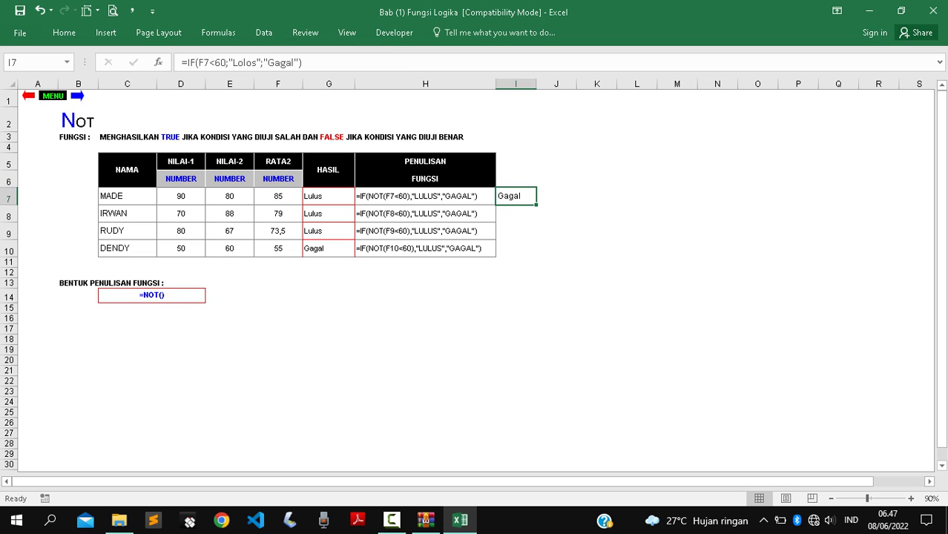
click(271, 62)
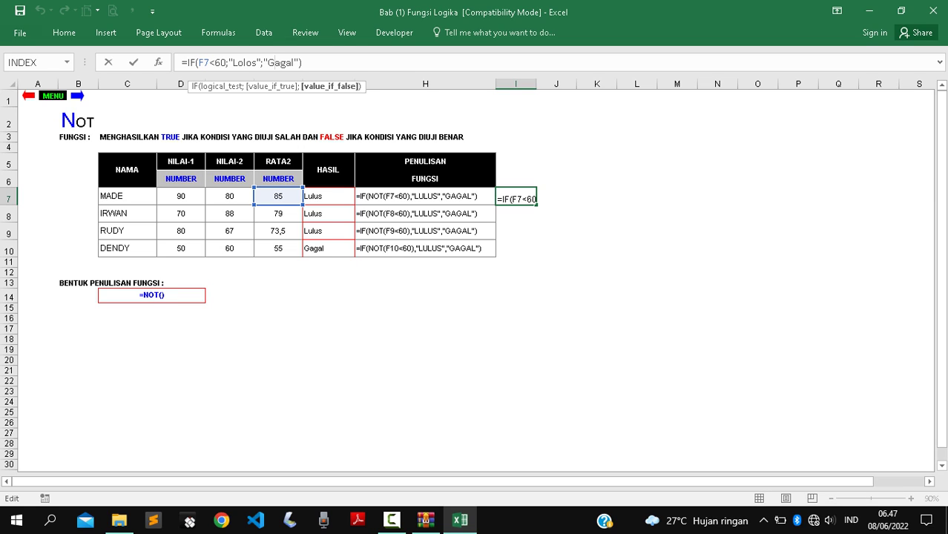
key(Return)
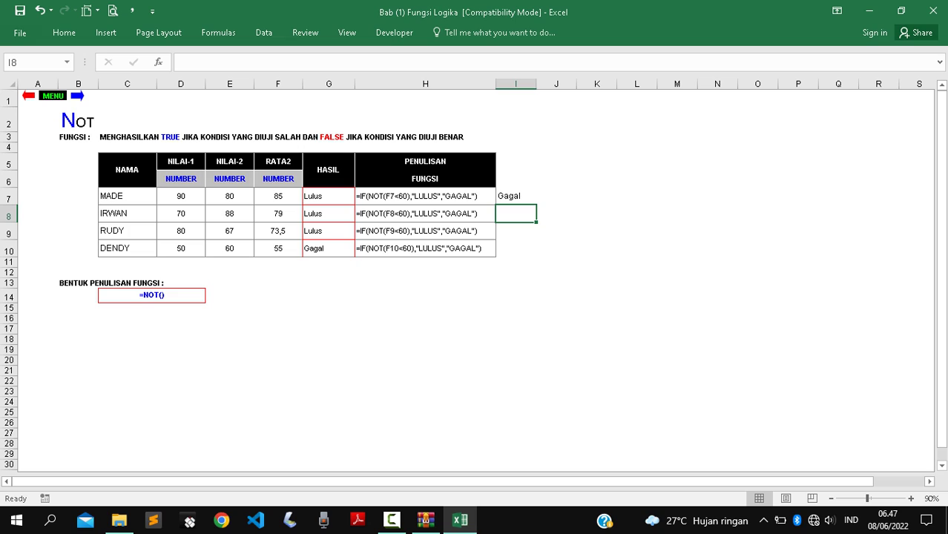
click(515, 196)
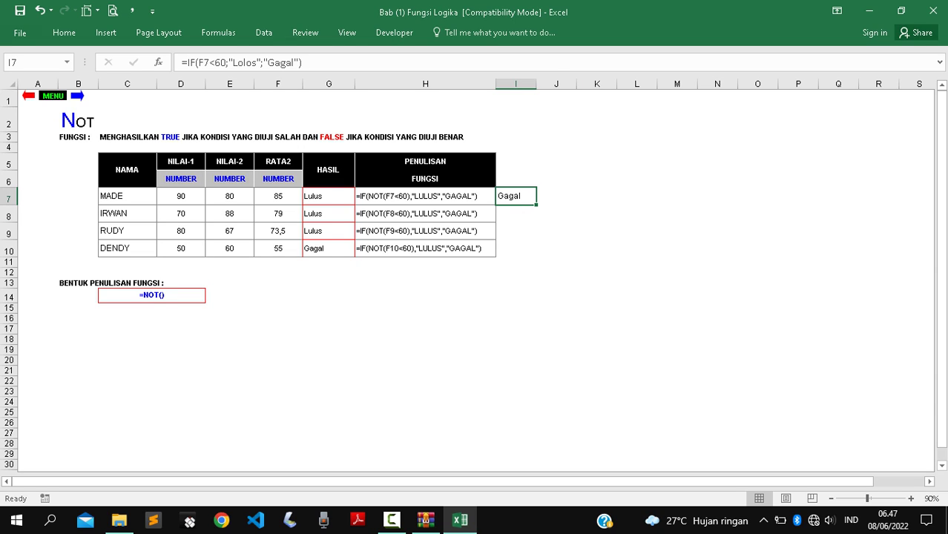
Check the average in F7 and examine the NOT condition in the G7 and G8 formulas, leaving them unchanged.
click(278, 196)
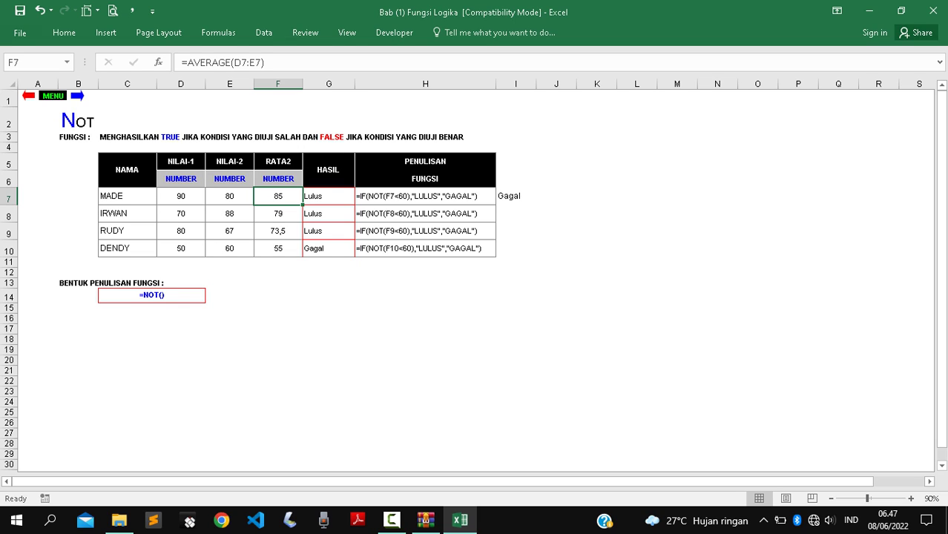
click(327, 195)
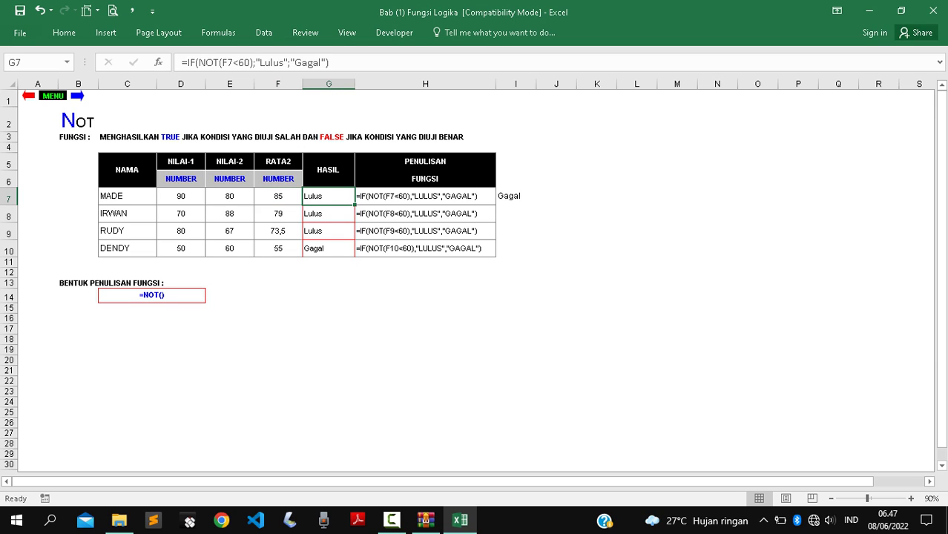
click(261, 62)
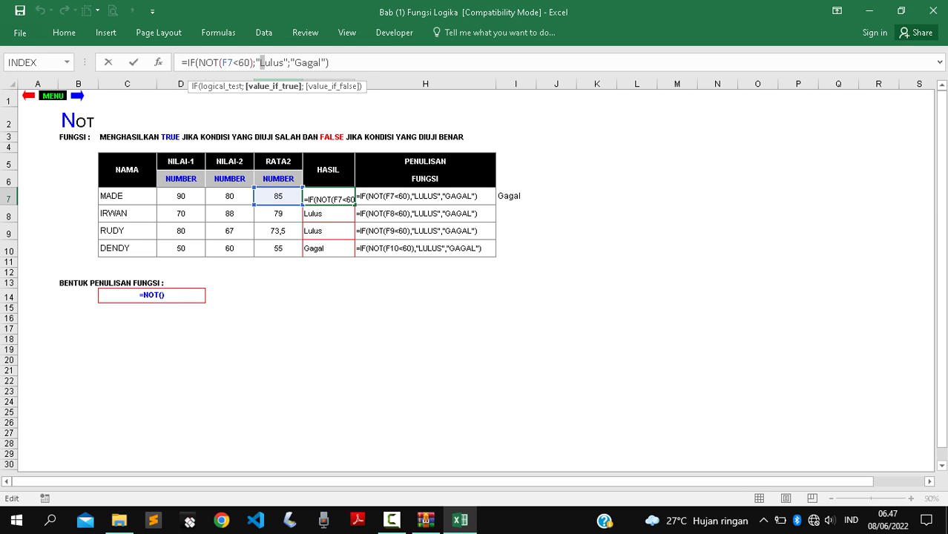
click(238, 62)
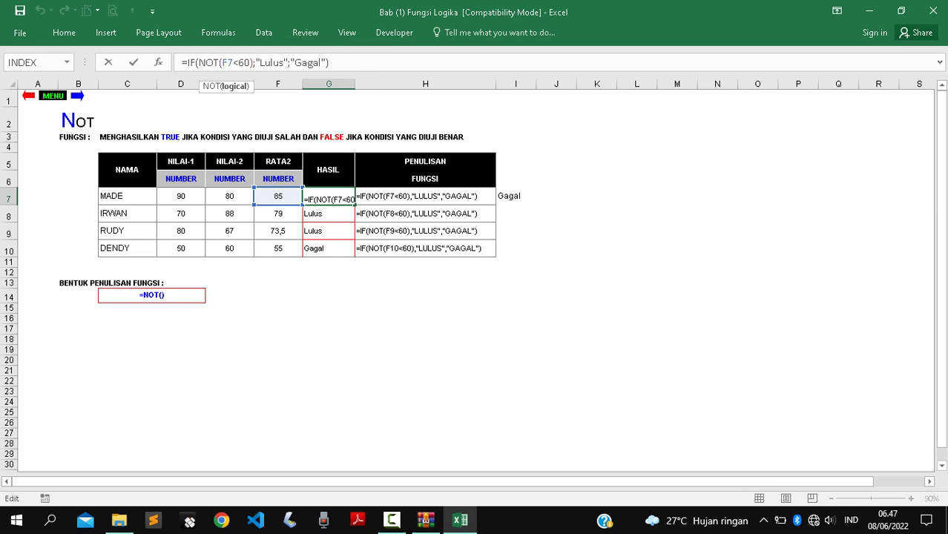
key(Return)
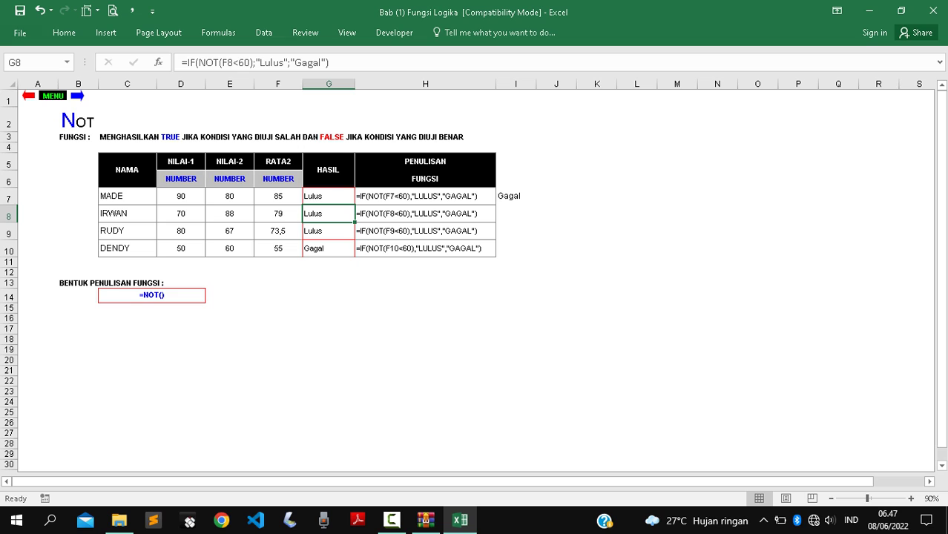
double_click(210, 63)
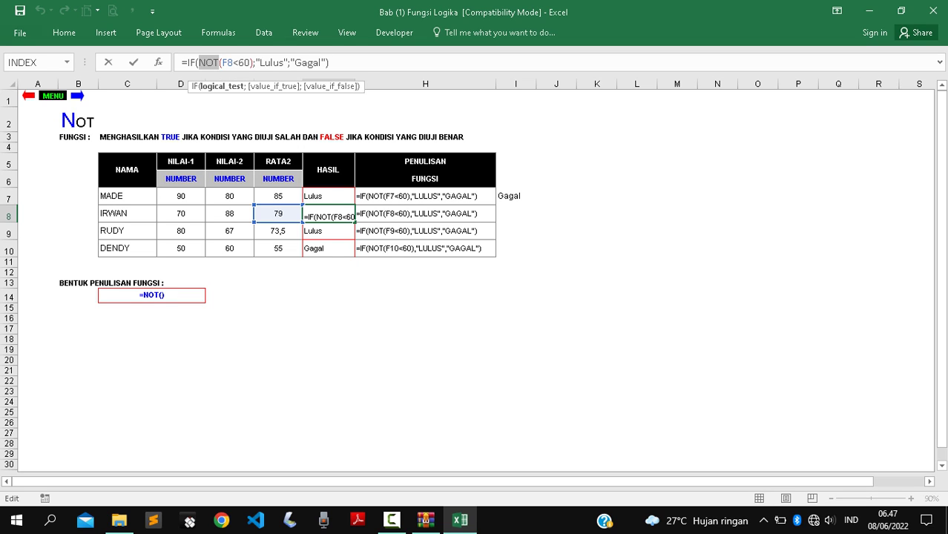
key(Return)
Try wrapping the F7<60 condition of the I7 formula in NOT, and undo that change.
click(516, 196)
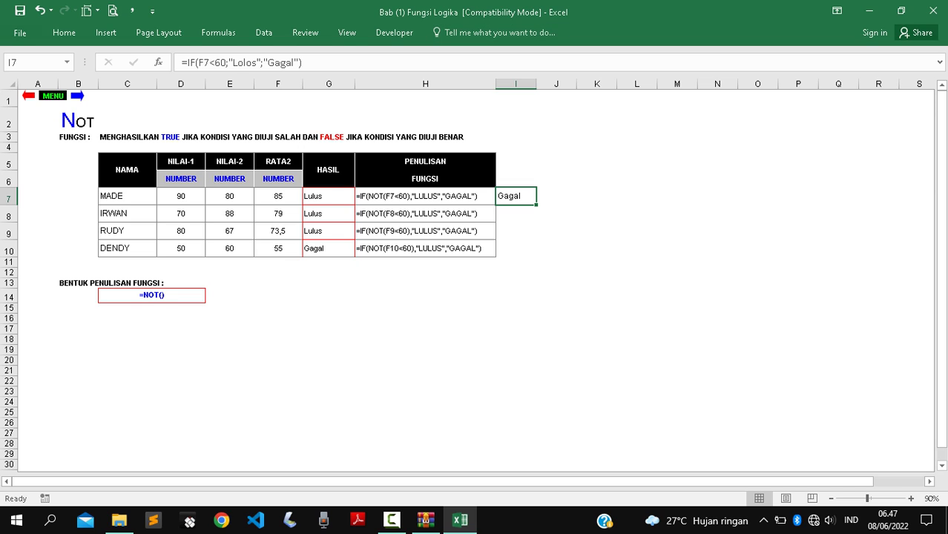
click(209, 63)
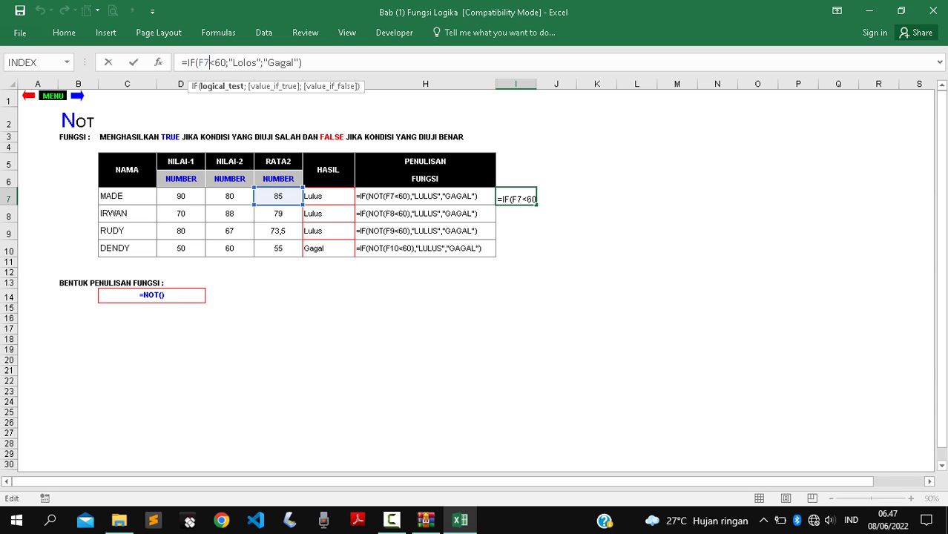
text(not)
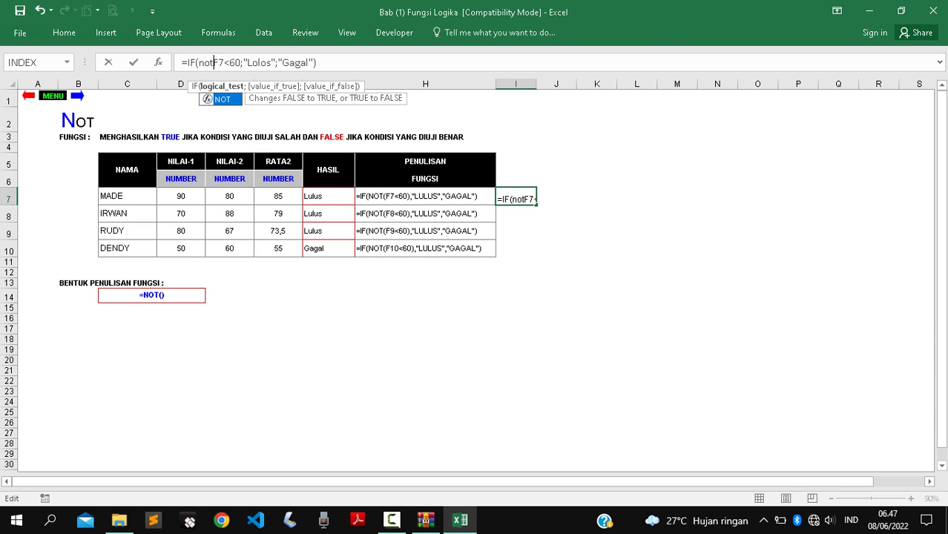
text(()
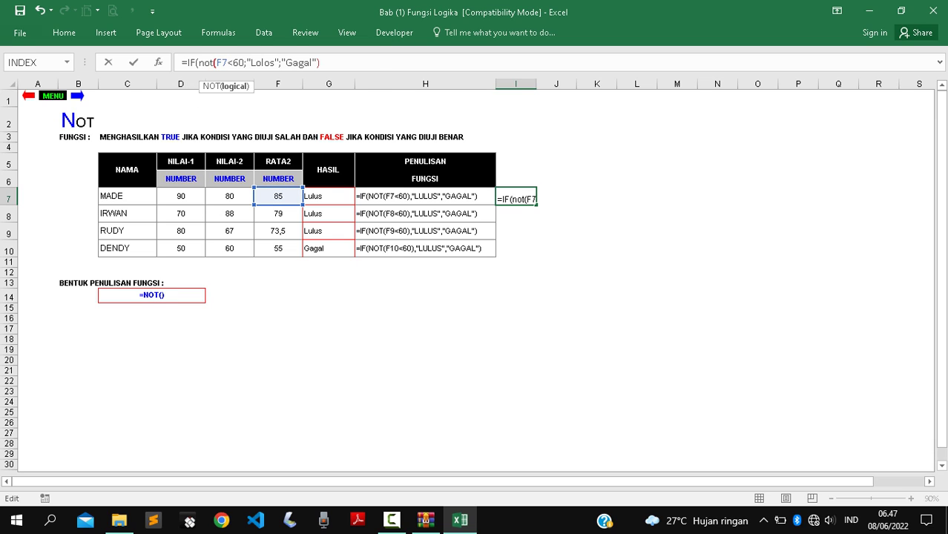
key(Left)
text())
key(Return)
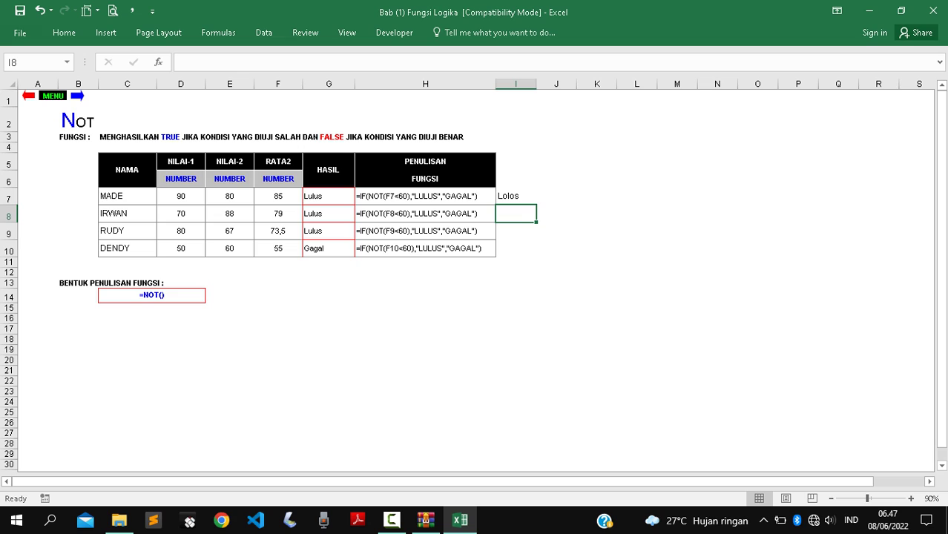
key(ctrl+z)
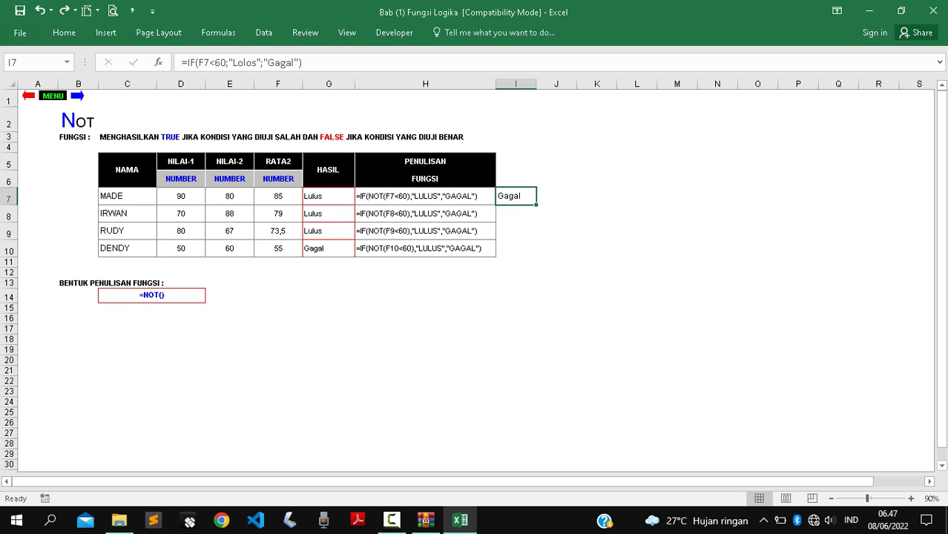
click(425, 213)
click(180, 161)
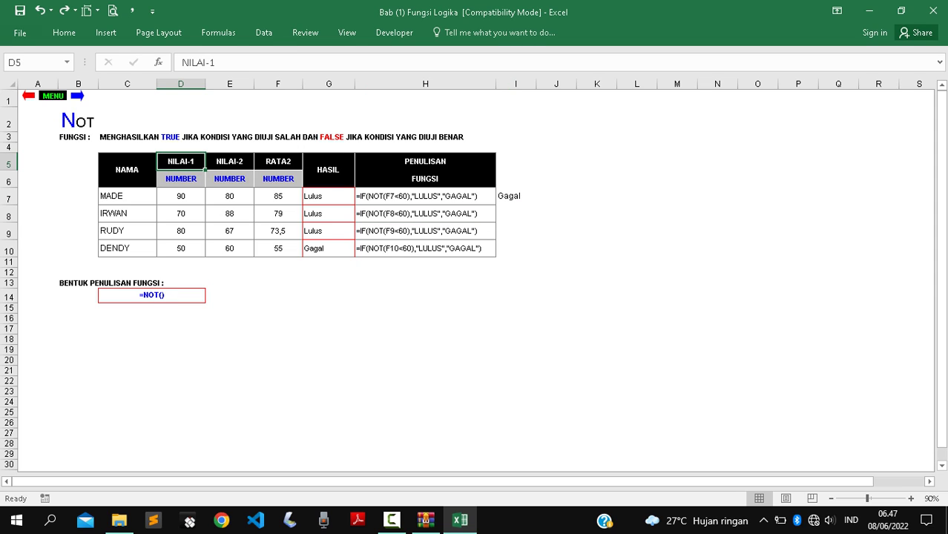
drag(78, 119, 425, 137)
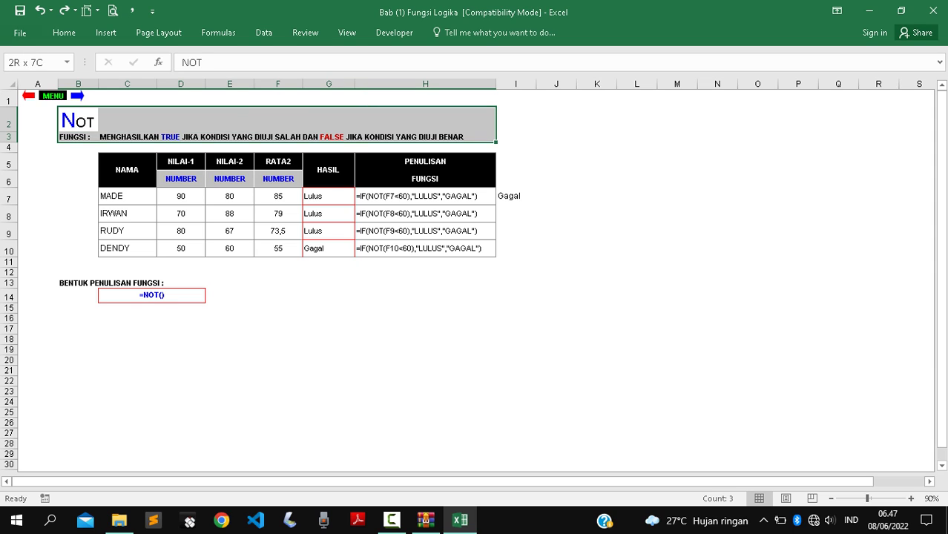
click(329, 282)
click(328, 273)
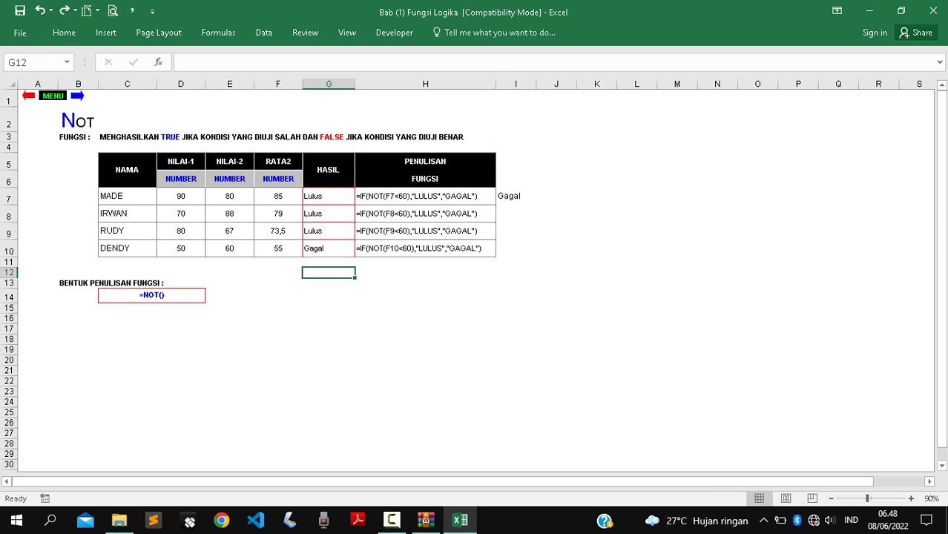
click(391, 519)
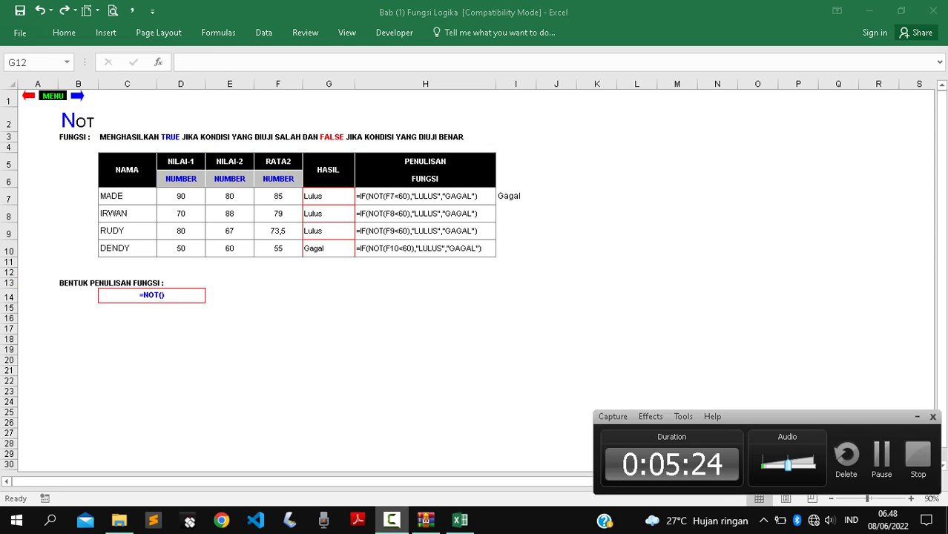
click(392, 520)
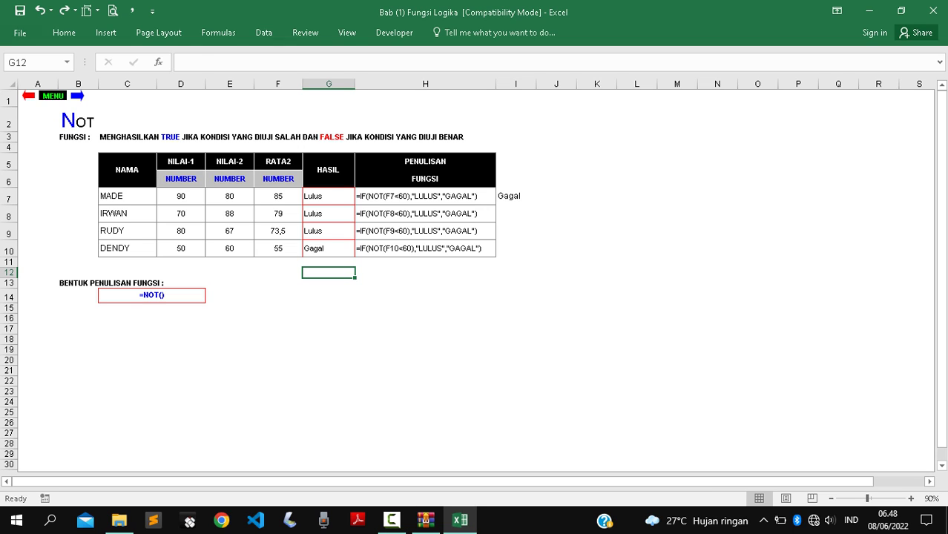
drag(74, 119, 515, 295)
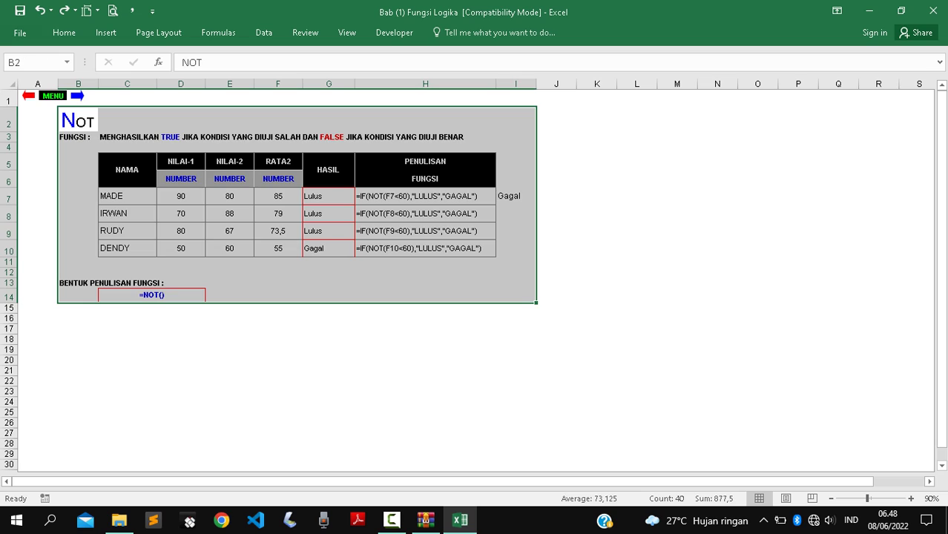
click(328, 370)
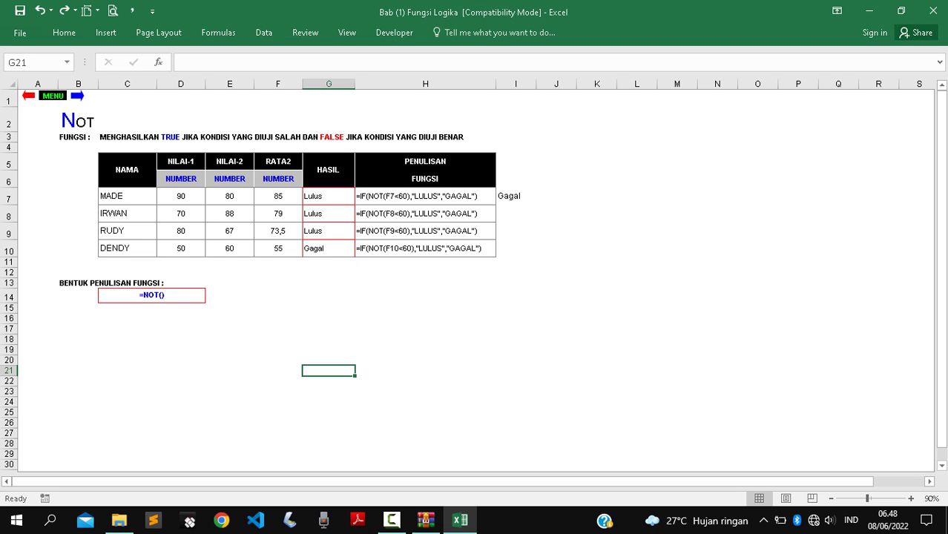
click(391, 520)
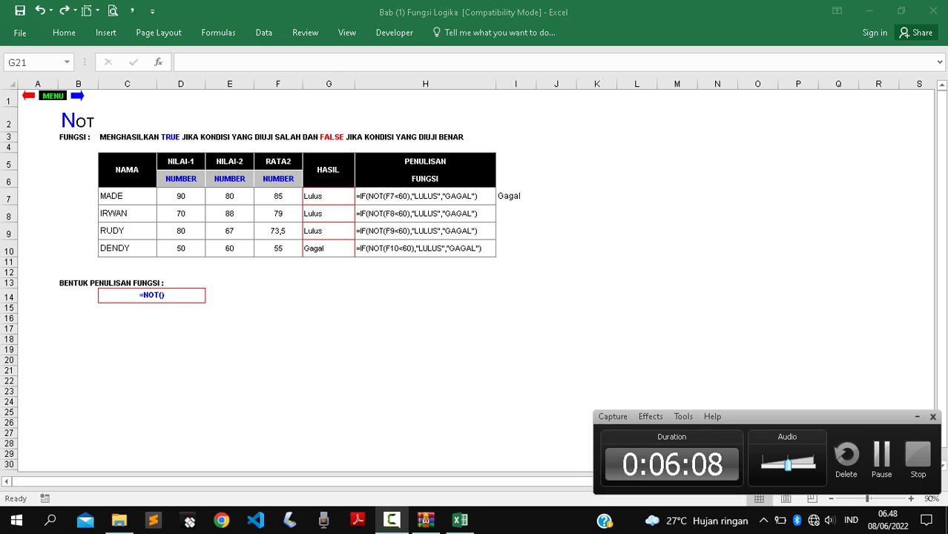